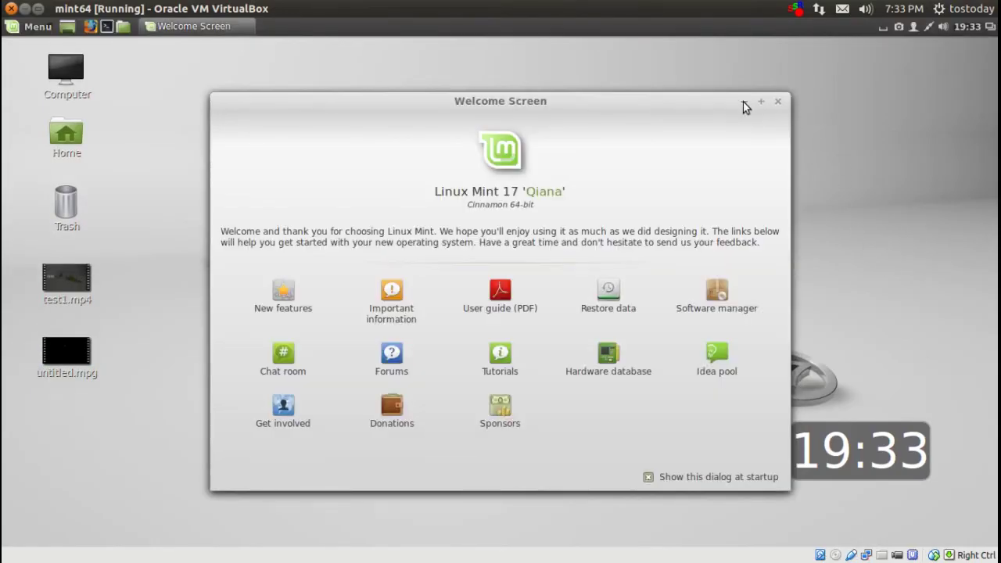
Step: Dismiss the Welcome Screen and launch Yarssr from the Mint Menu search
click(744, 102)
click(38, 26)
text(ya)
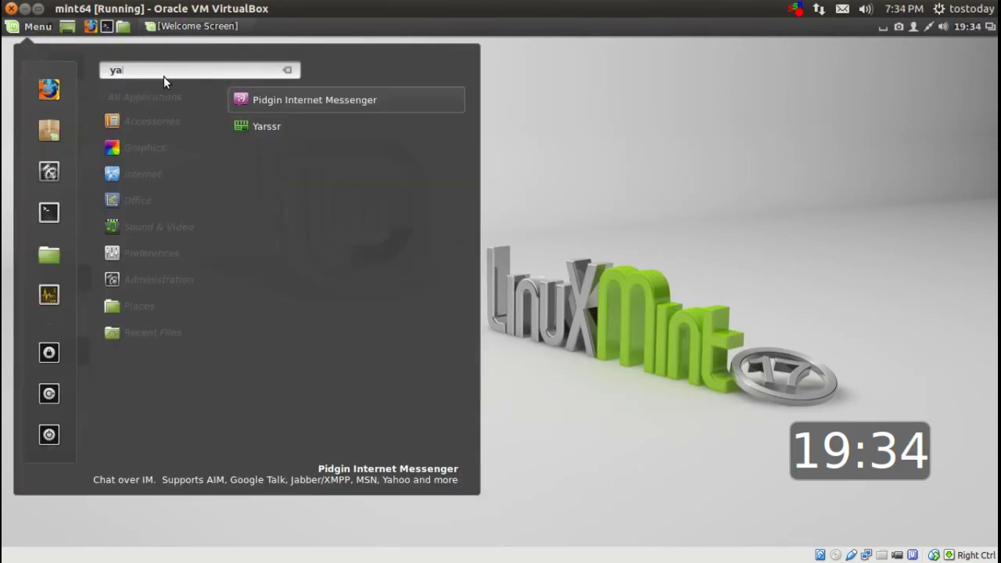
click(283, 125)
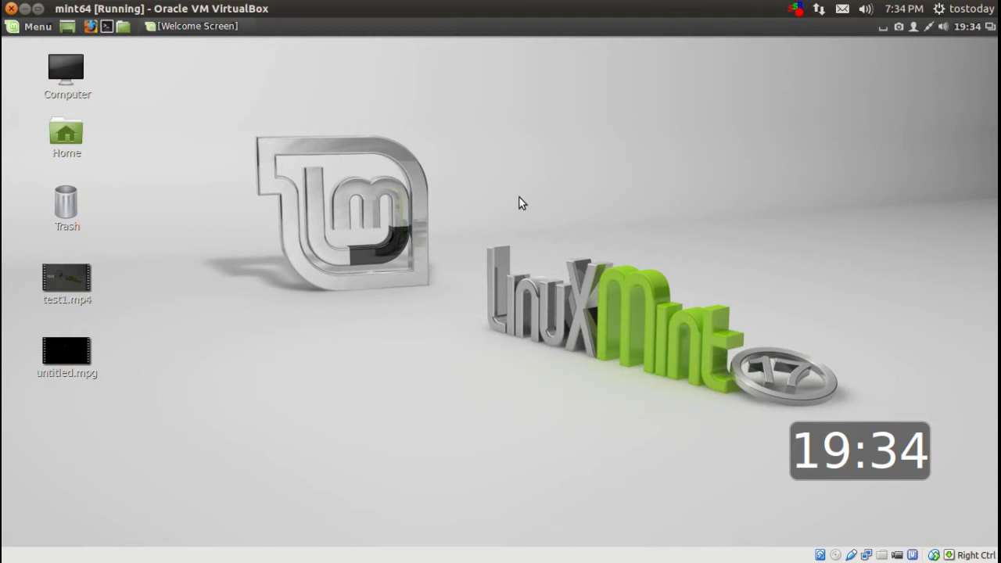
Step: Search the Mint Menu for 'kdenlive' and launch the Kdenlive editor
click(25, 31)
text(kdenlive)
click(284, 100)
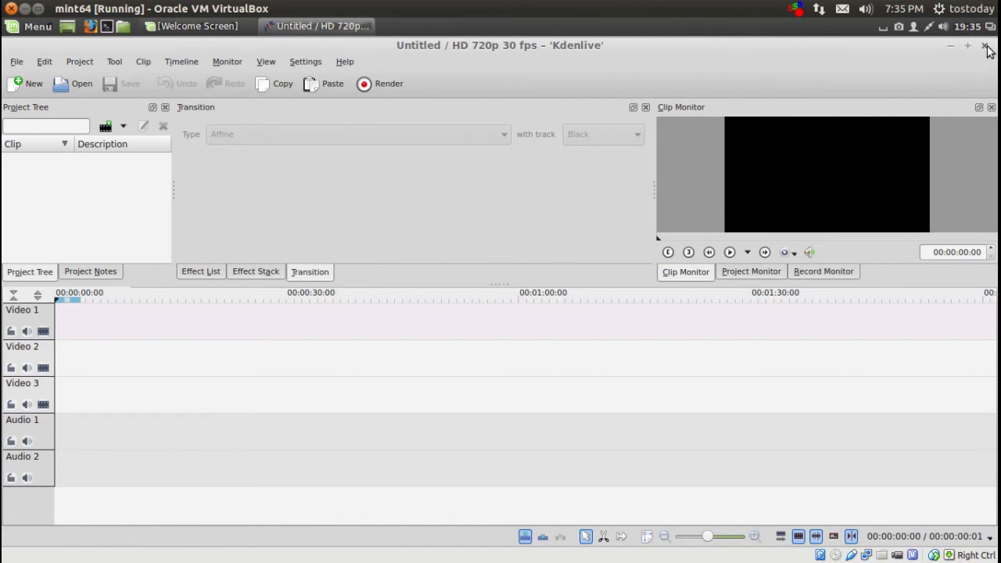
Step: Close the Kdenlive window, leaving the desktop with both video files
click(988, 48)
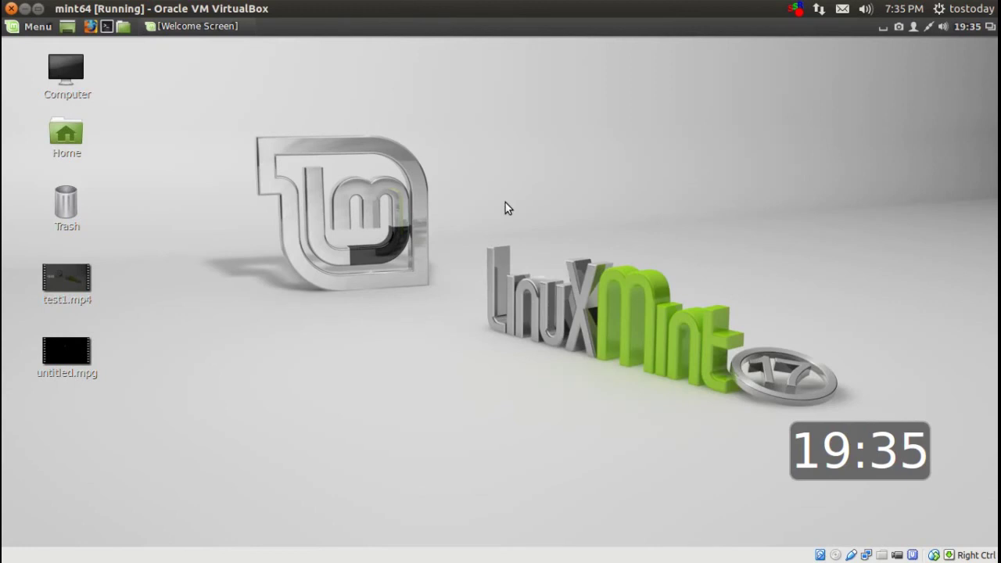